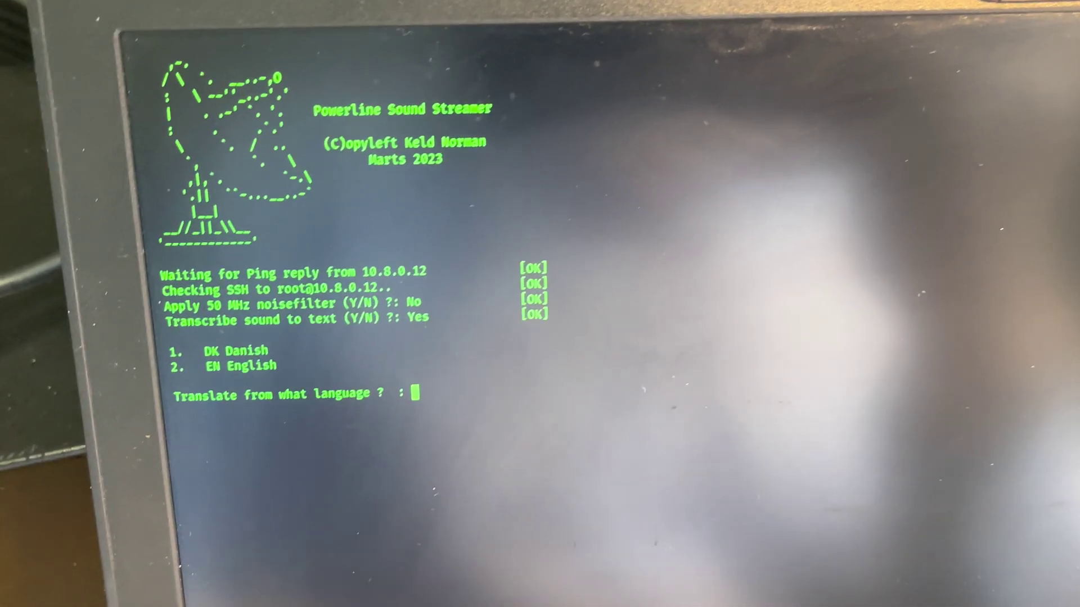
text(2)
Confirm English as the transcription language and start the live speech-to-text stream.
key(Return)
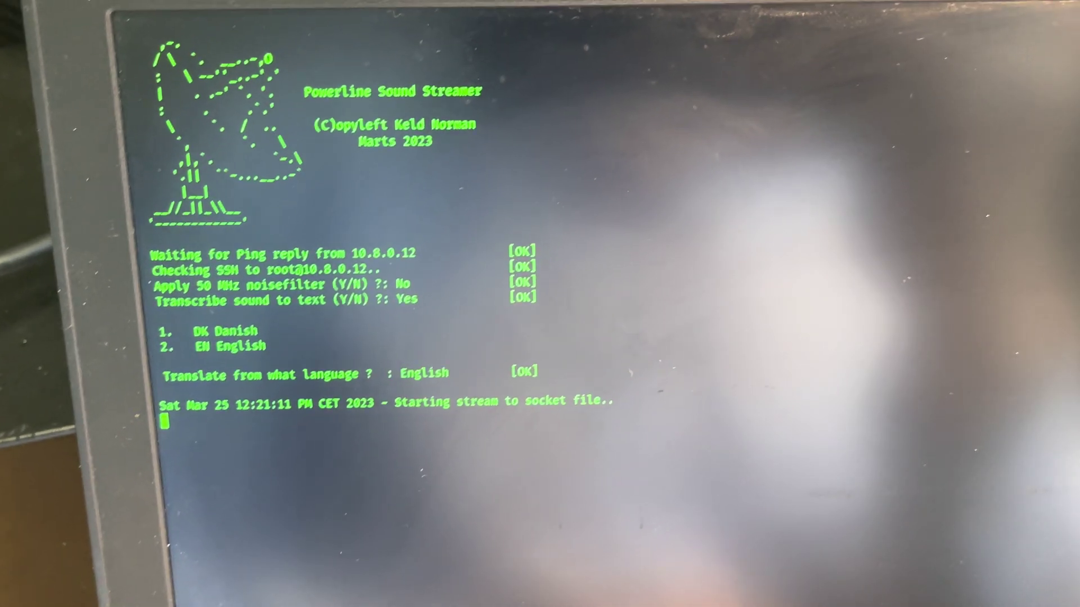